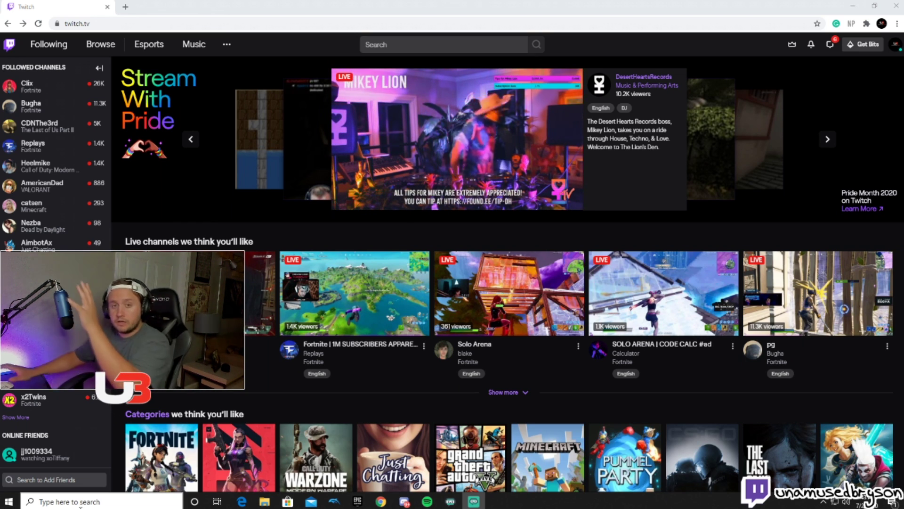
Go from the account menu to the Creator Dashboard's Community > Channel Points settings.
{"action": "left_click", "coordinate": [897, 44]}
{"action": "left_click", "coordinate": [881, 161]}
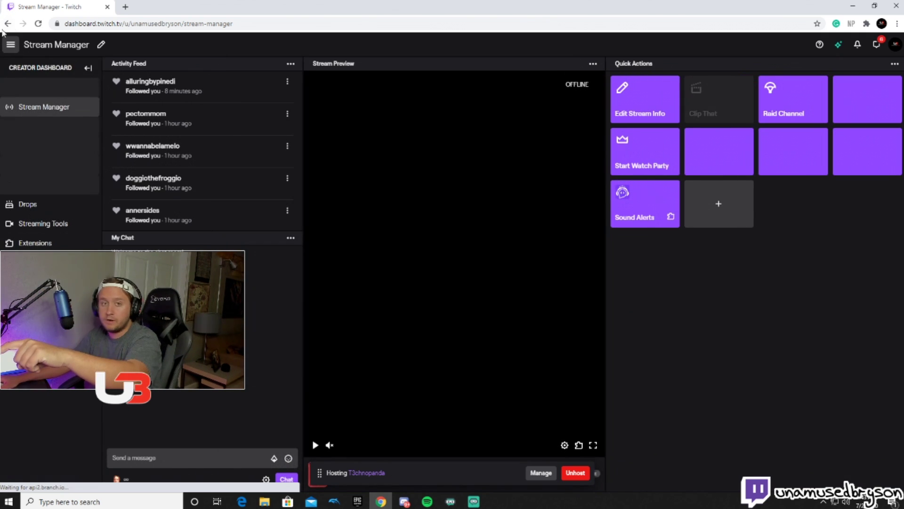
{"action": "left_click", "coordinate": [12, 46]}
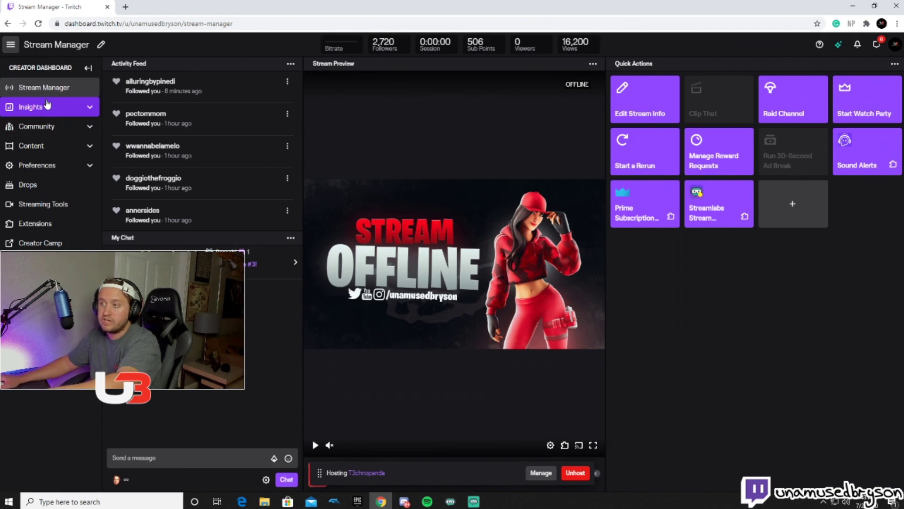
{"action": "left_click", "coordinate": [52, 129]}
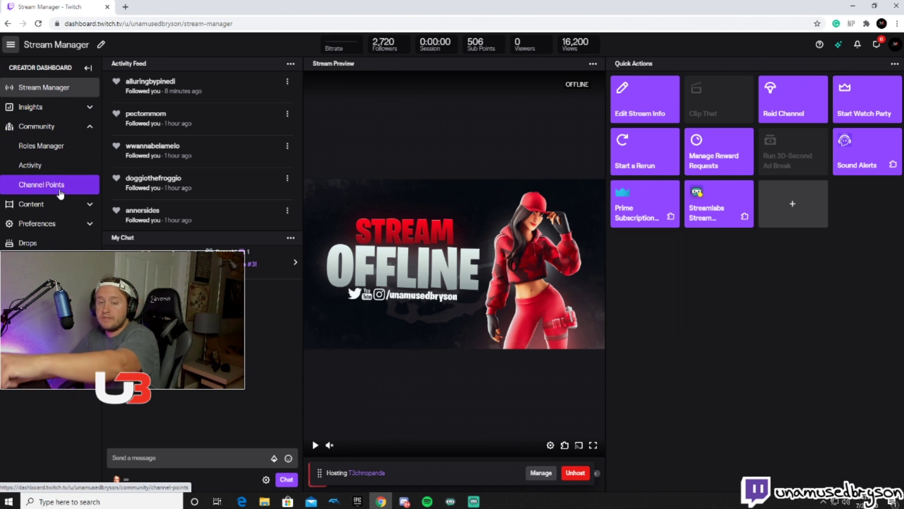
{"action": "left_click", "coordinate": [60, 190]}
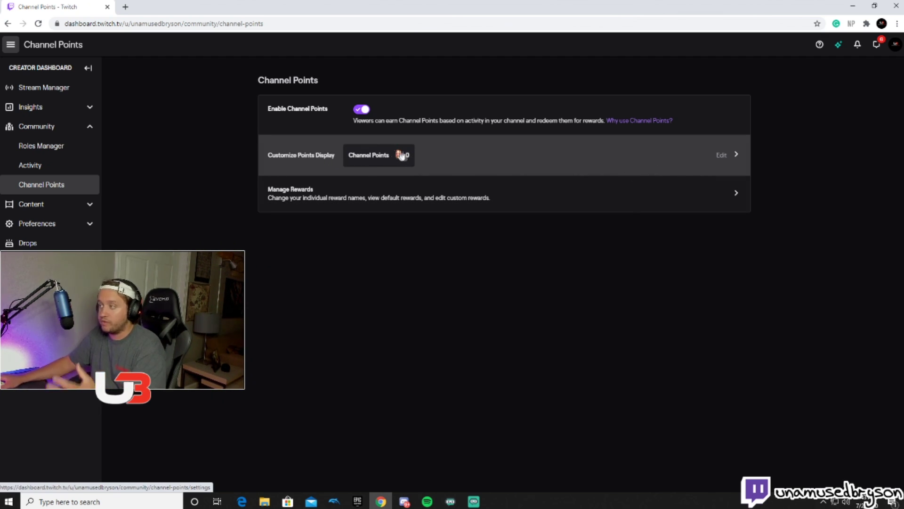
Open Manage Rewards on the Channel Points page to list custom and default rewards.
{"action": "left_click", "coordinate": [394, 199]}
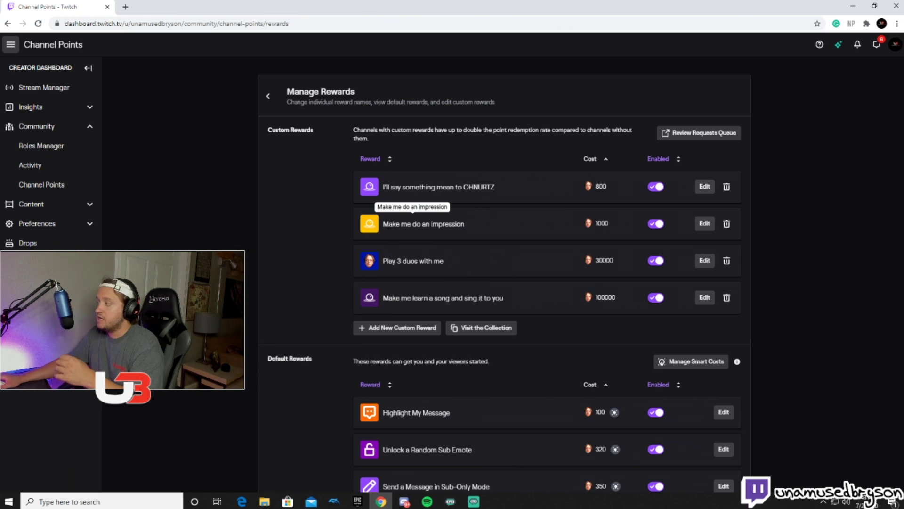
{"action": "scroll", "coordinate": [400, 243], "scroll_direction": "down", "scroll_amount": 1}
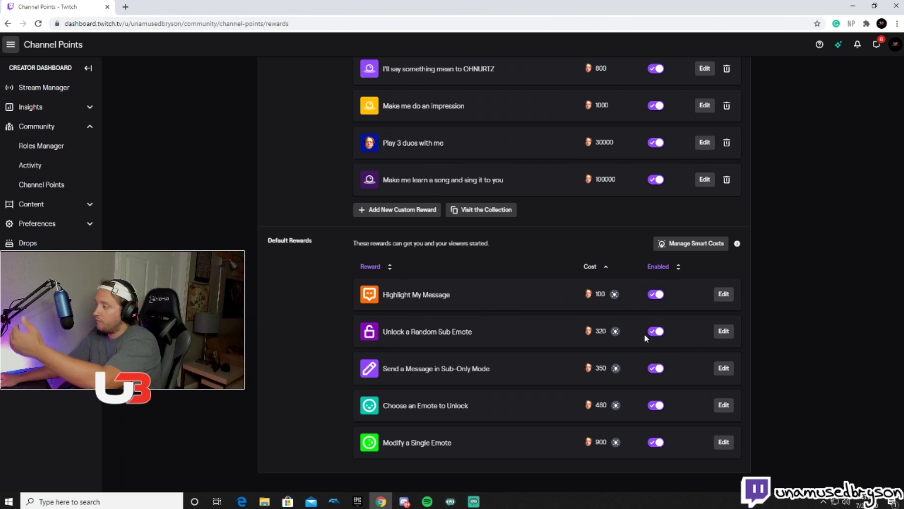
{"action": "scroll", "coordinate": [547, 282], "scroll_direction": "up", "scroll_amount": 2}
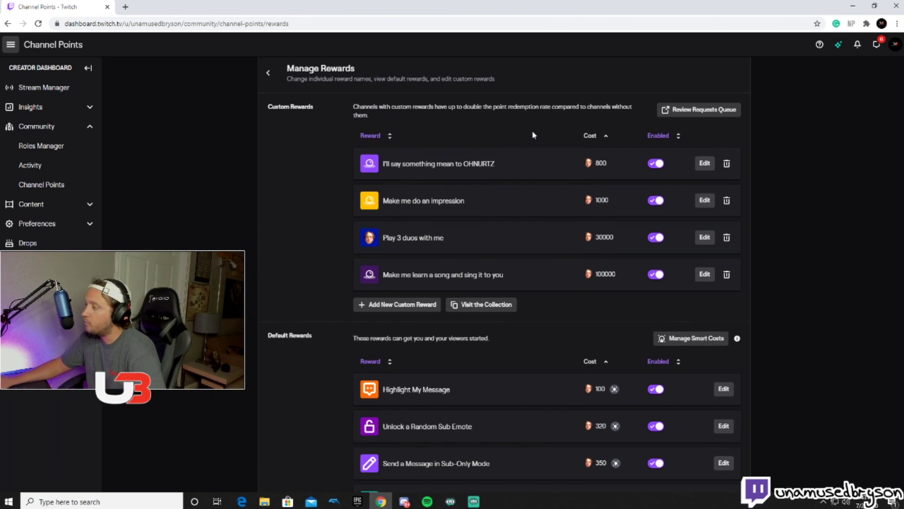
{"action": "left_click", "coordinate": [412, 305]}
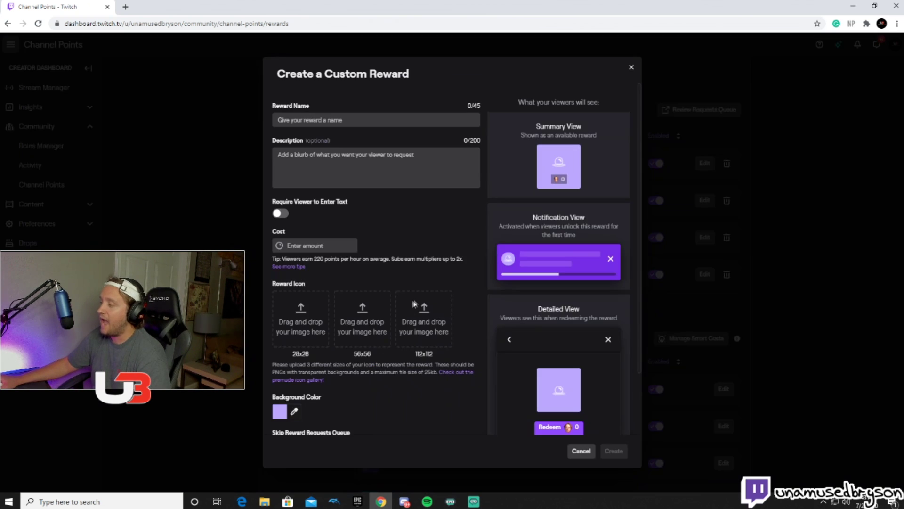
{"action": "left_click", "coordinate": [364, 120]}
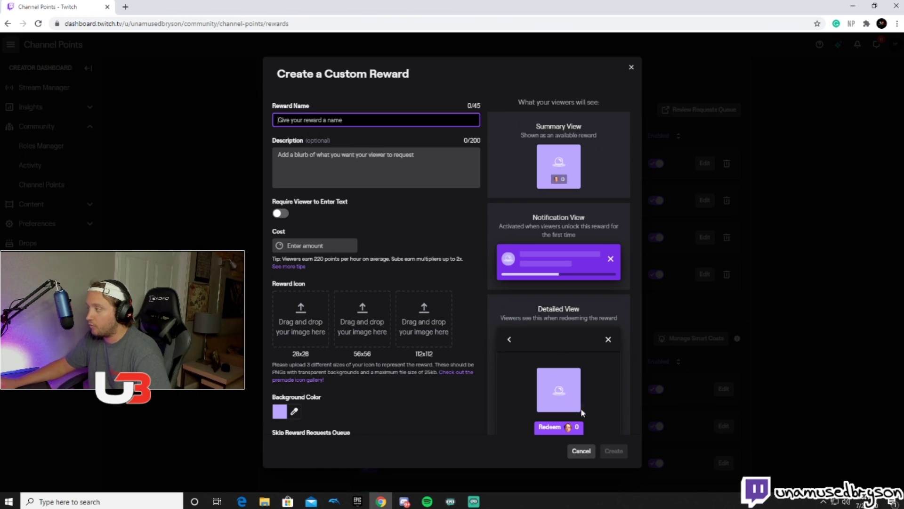
{"action": "left_click", "coordinate": [631, 69]}
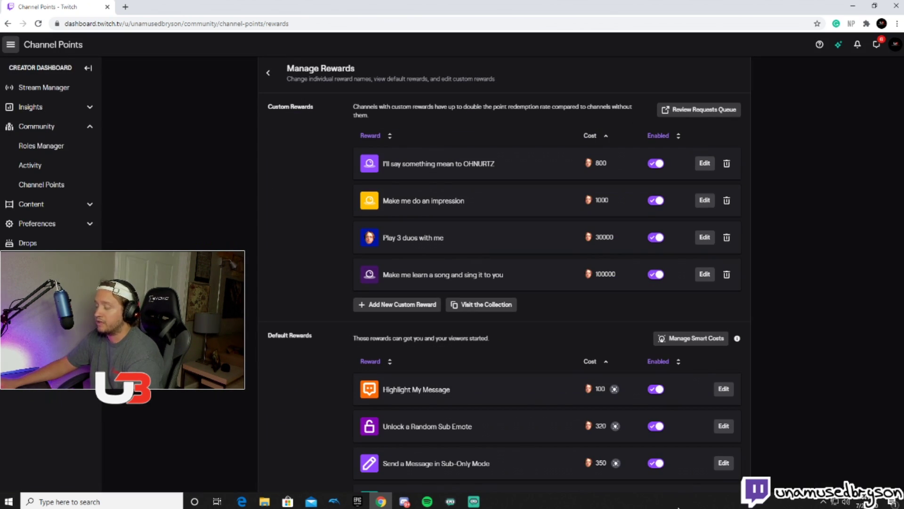